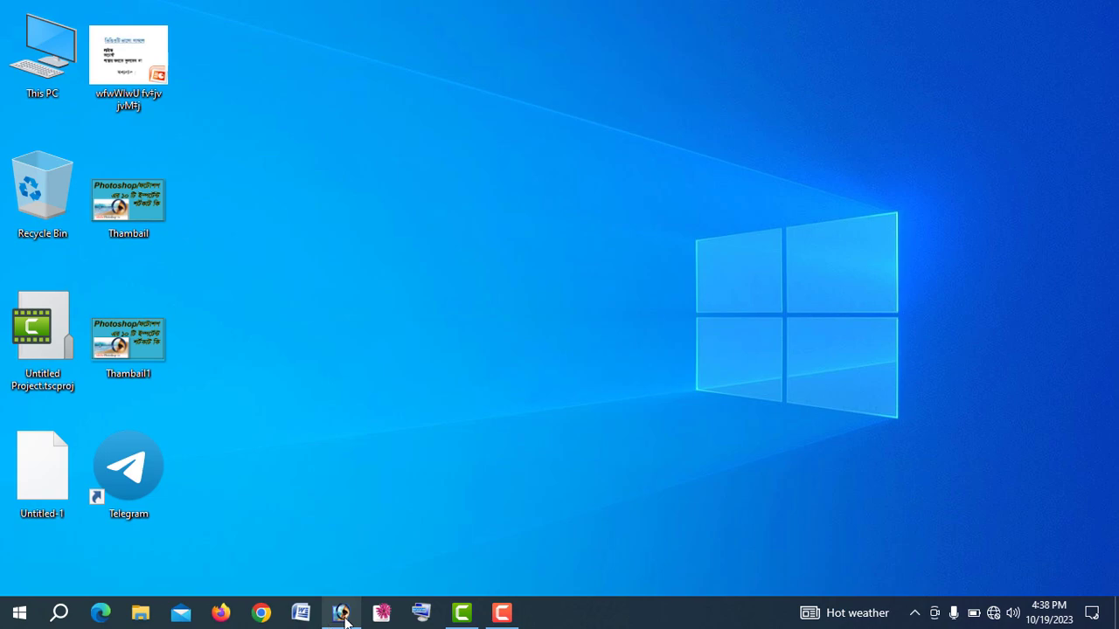
Switch to Photoshop and convert the locked Background layer of 16.jpg directly into a regular, editable layer.
left_click(342, 614)
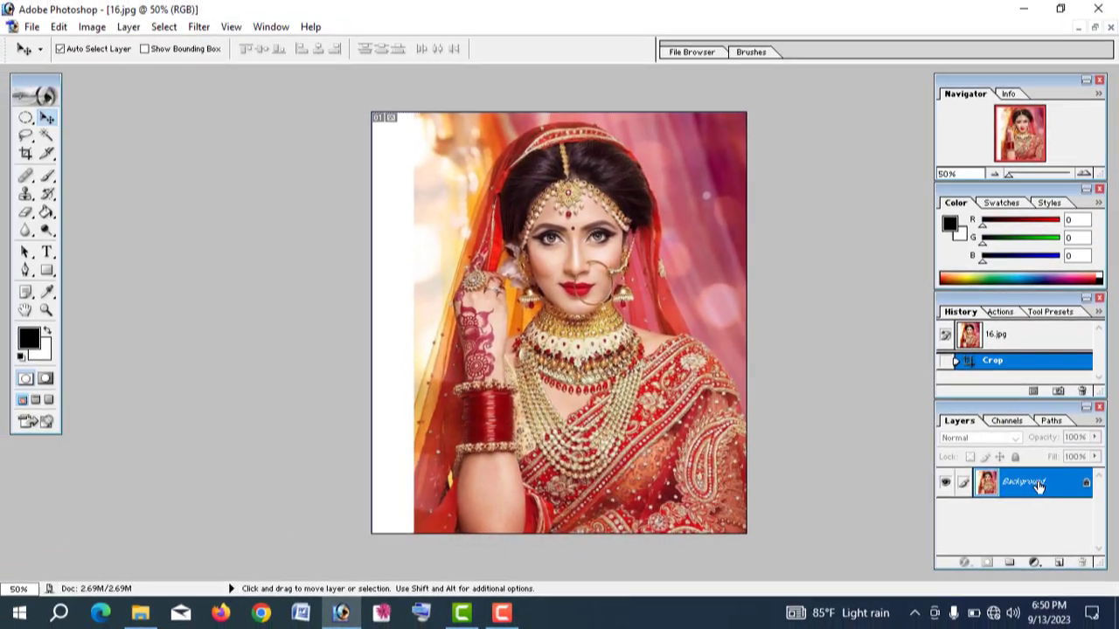
double_click(1038, 486)
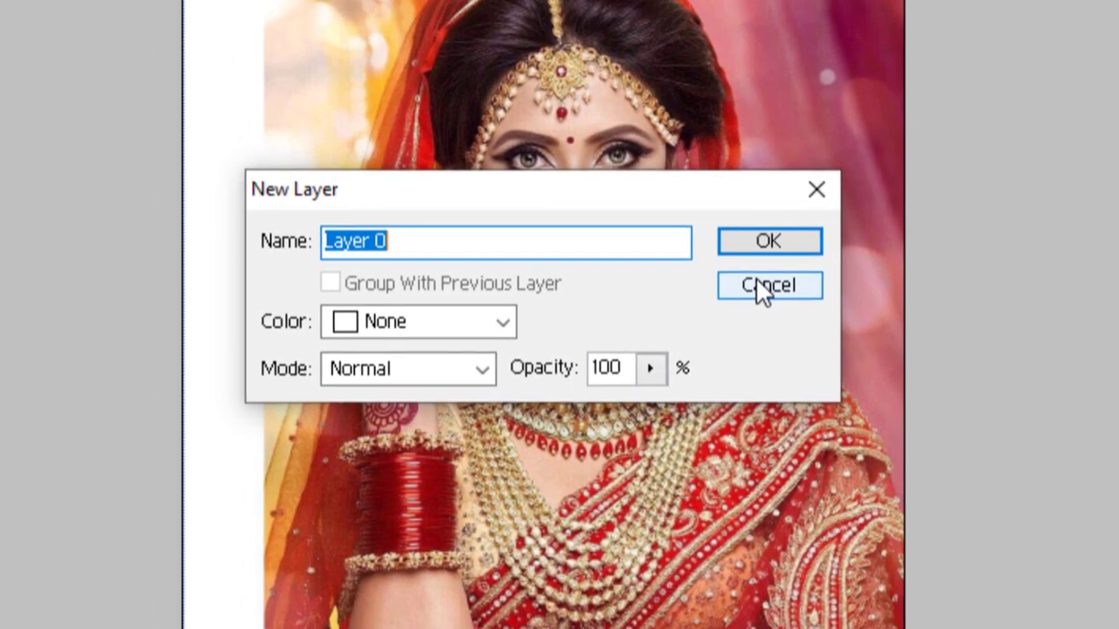
left_click(777, 279)
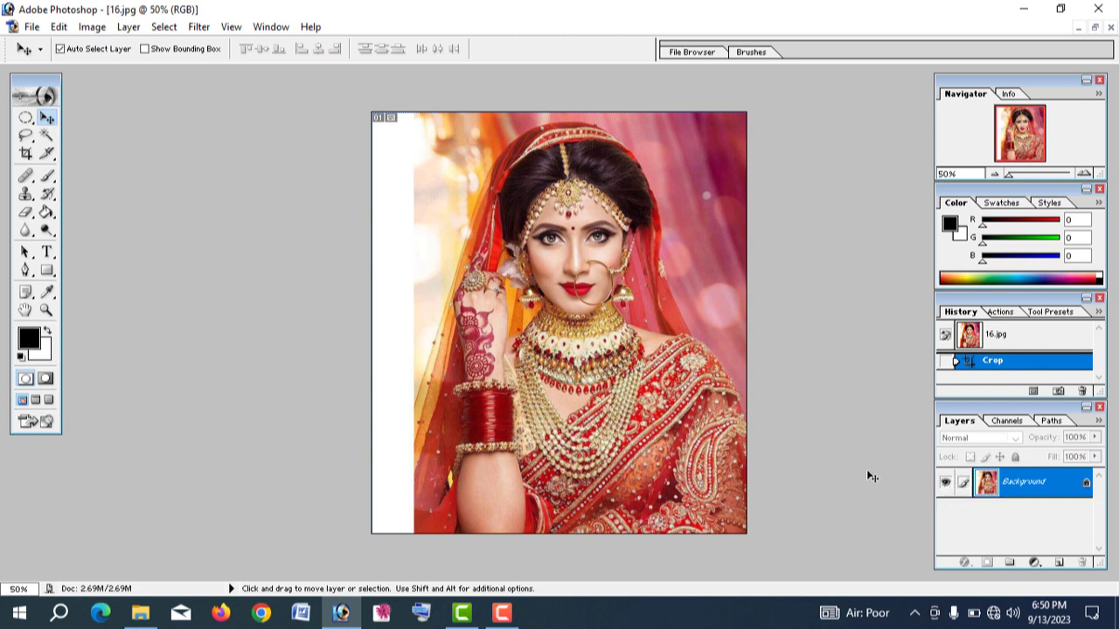
key("alt")
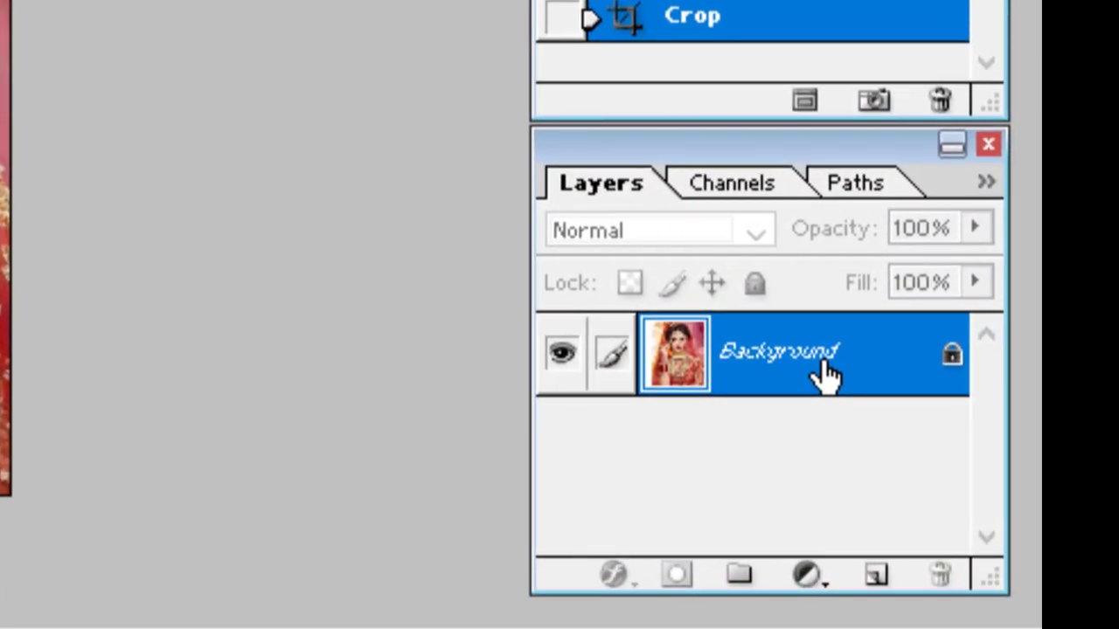
double_click(826, 374, "alt")
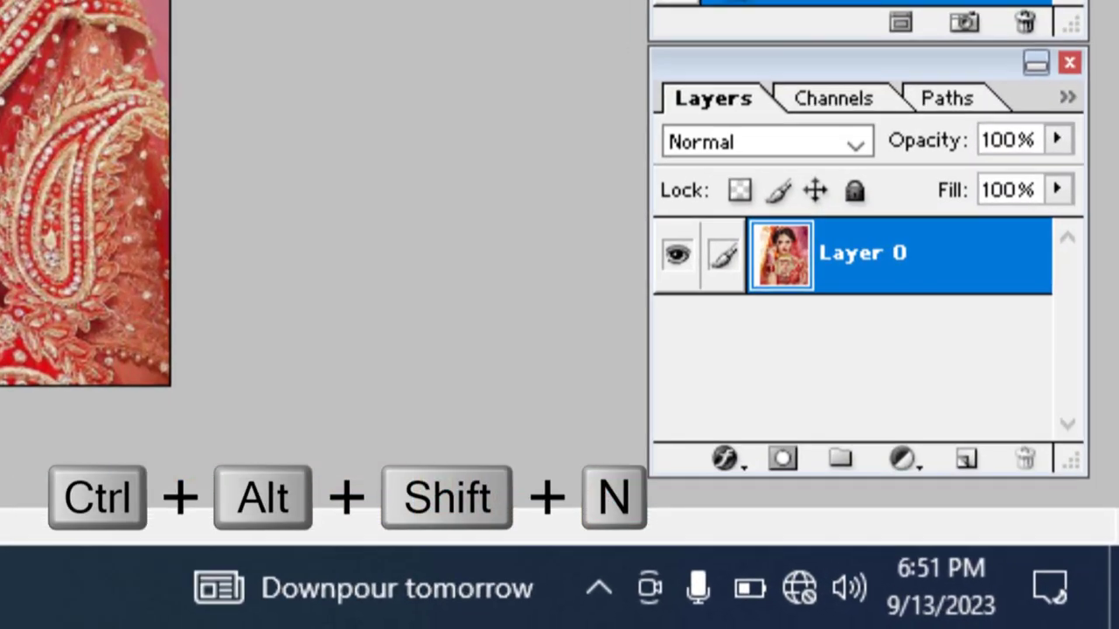
Add a new blank layer above the bride photo without naming it, and duplicate Layer 0.
key("ctrl+alt+shift+n")
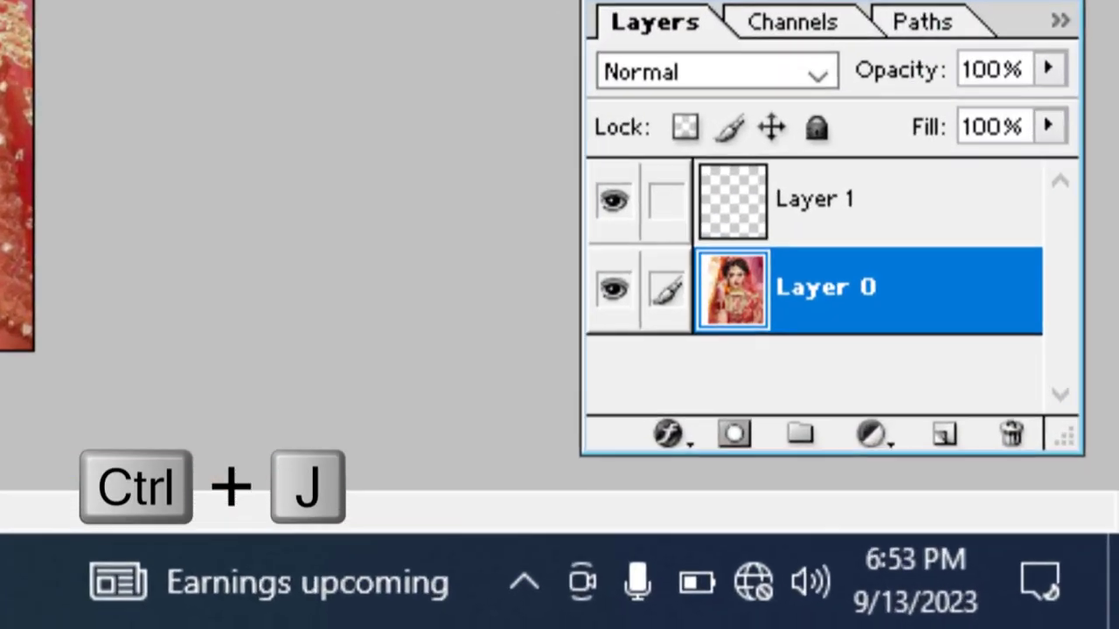
key("ctrl+j")
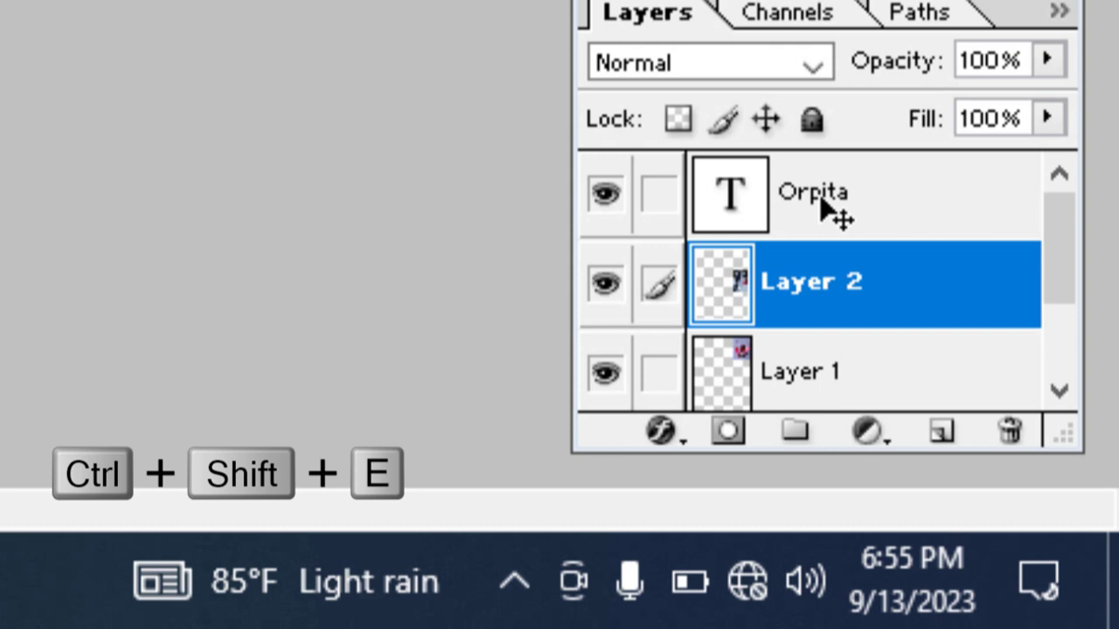
Merge all visible layers of the composition with the text layer into a single layer.
key("ctrl+shift+e")
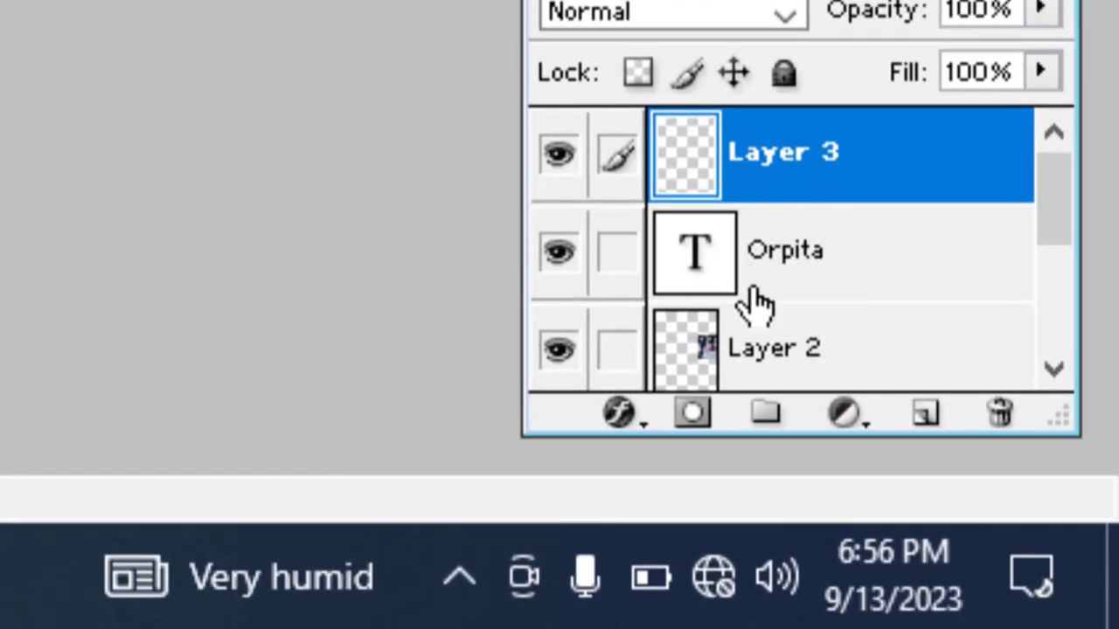
Stamp a merged copy of all visible layers onto the empty Layer 3 while keeping the text, image and Background layers separate.
scroll(769, 329, "down", 1)
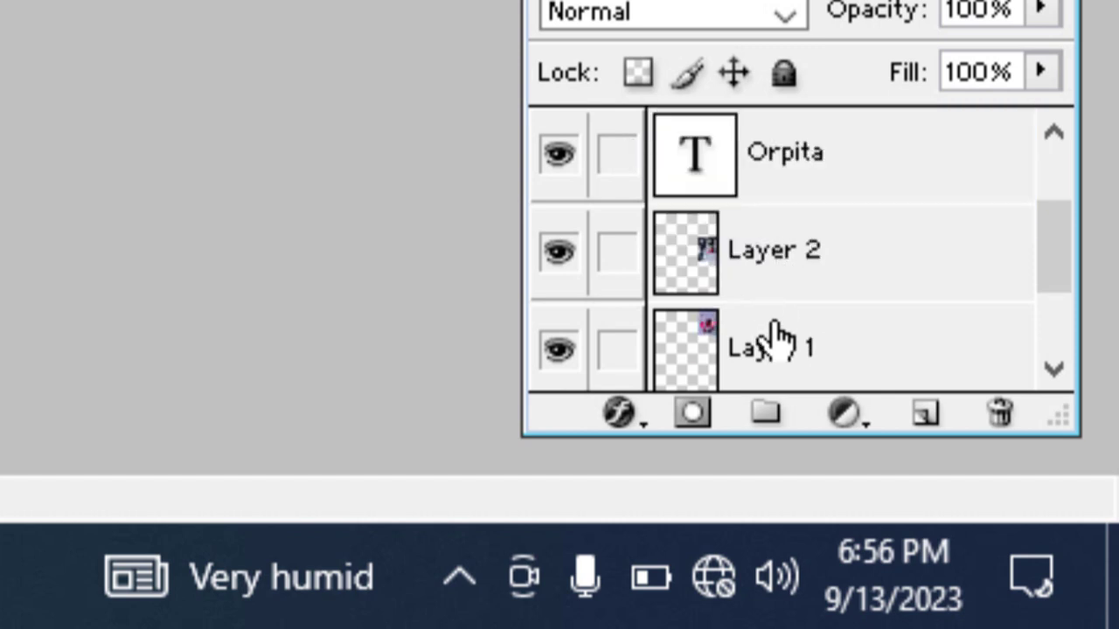
scroll(774, 344, "down", 1)
scroll(774, 338, "up", 2)
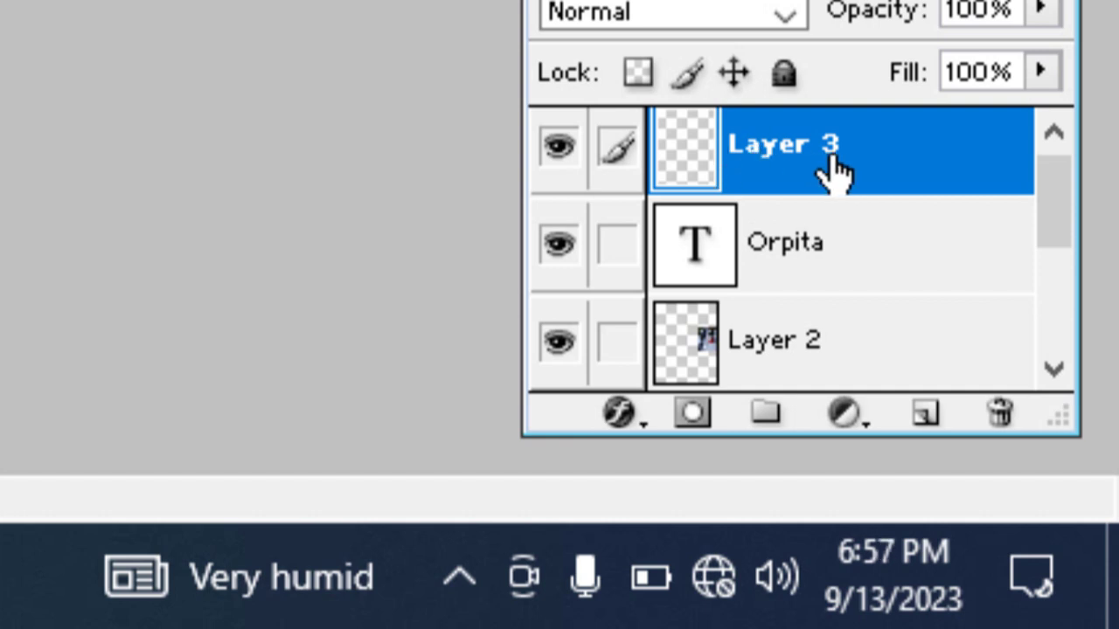
scroll(791, 291, "down", 2)
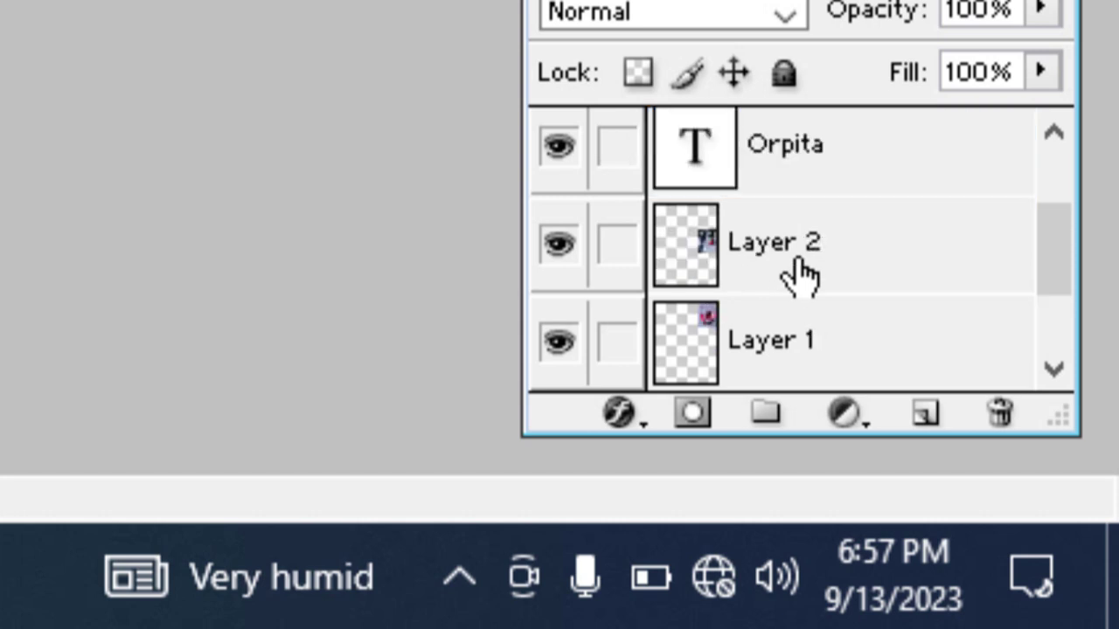
scroll(795, 342, "up", 2)
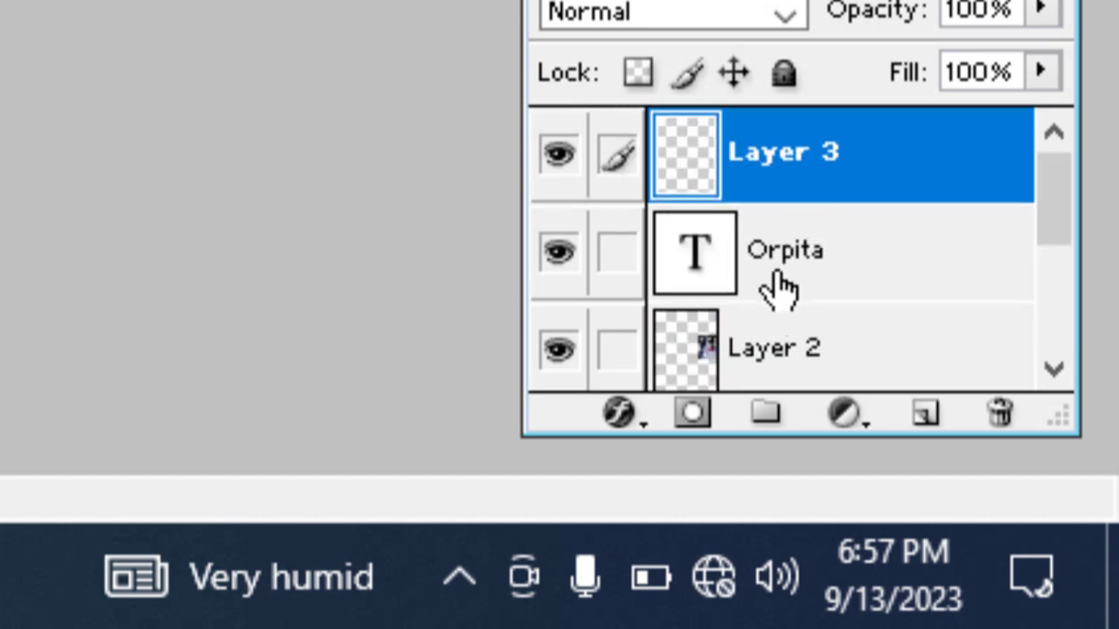
scroll(779, 289, "down", 2)
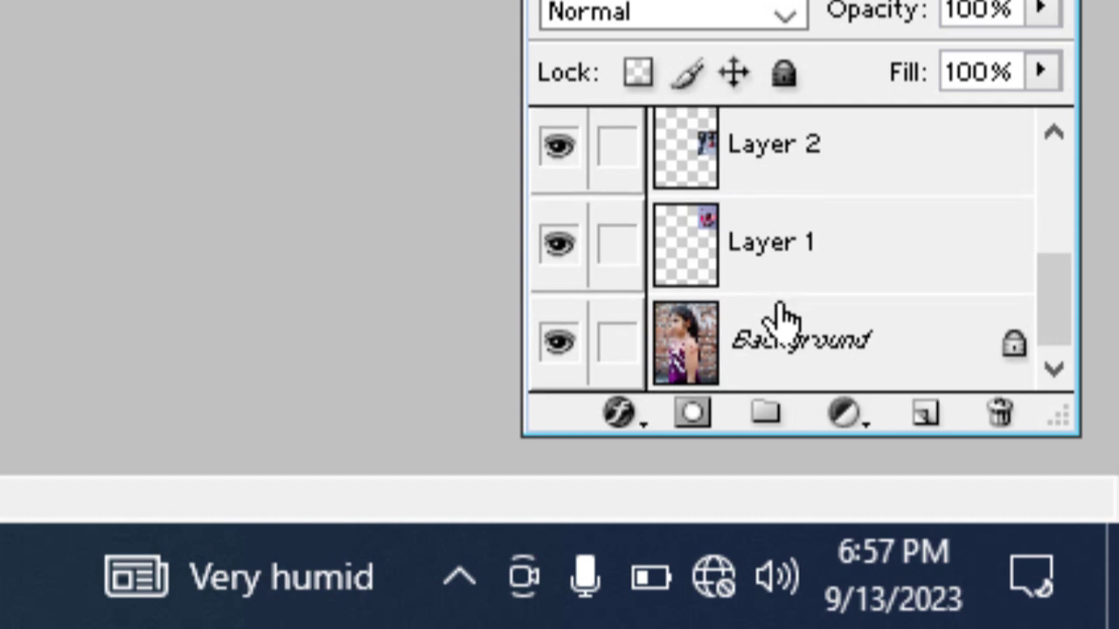
scroll(776, 317, "up", 2)
key("ctrl+alt+shift+e")
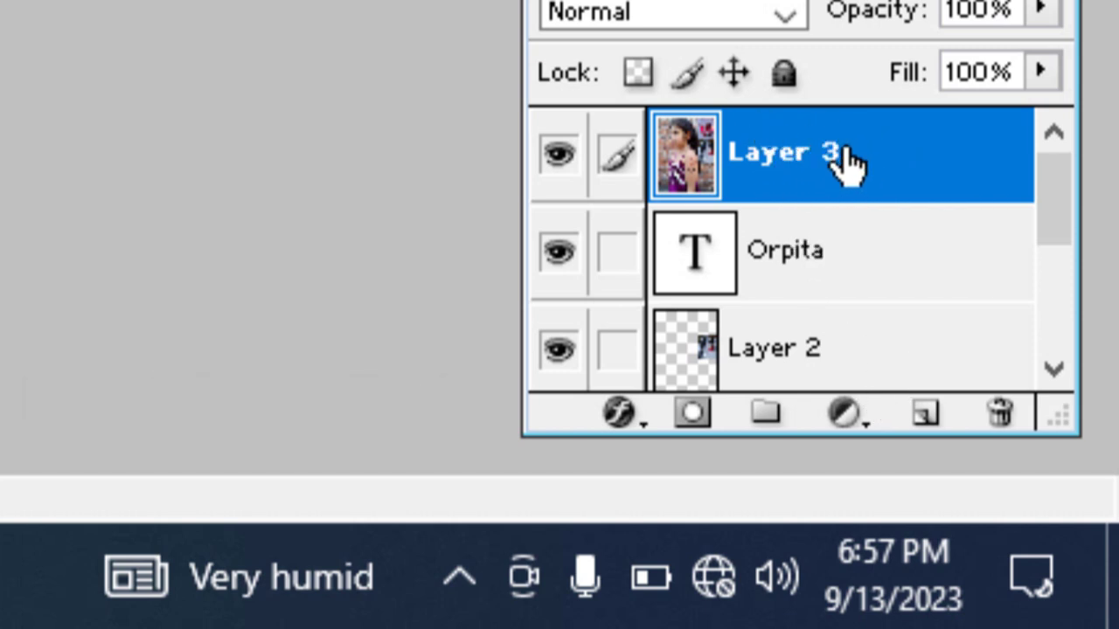
scroll(822, 293, "down", 2)
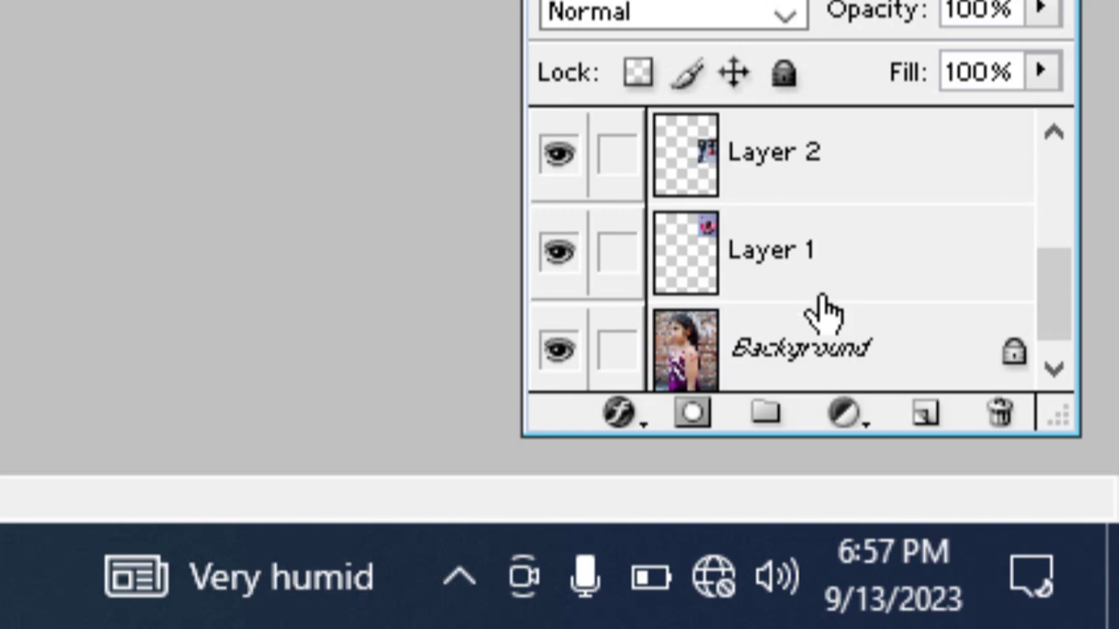
scroll(821, 293, "up", 2)
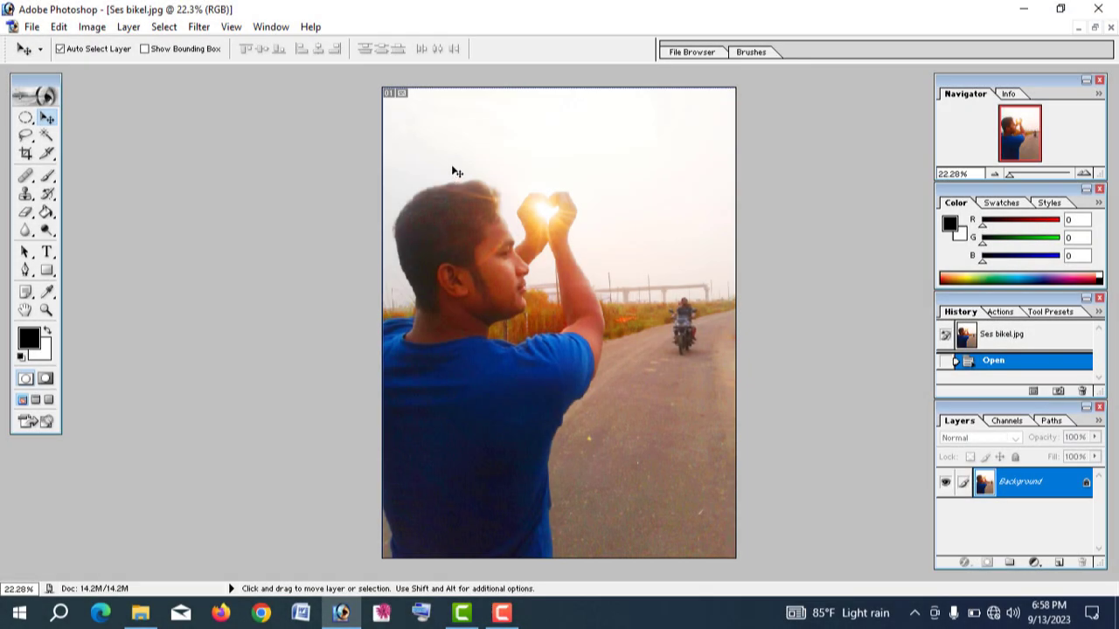
Zoom in closely on the man's face and heart-shaped hands in Ses bikel.jpg.
key("z")
left_click_drag(452, 166, 616, 307)
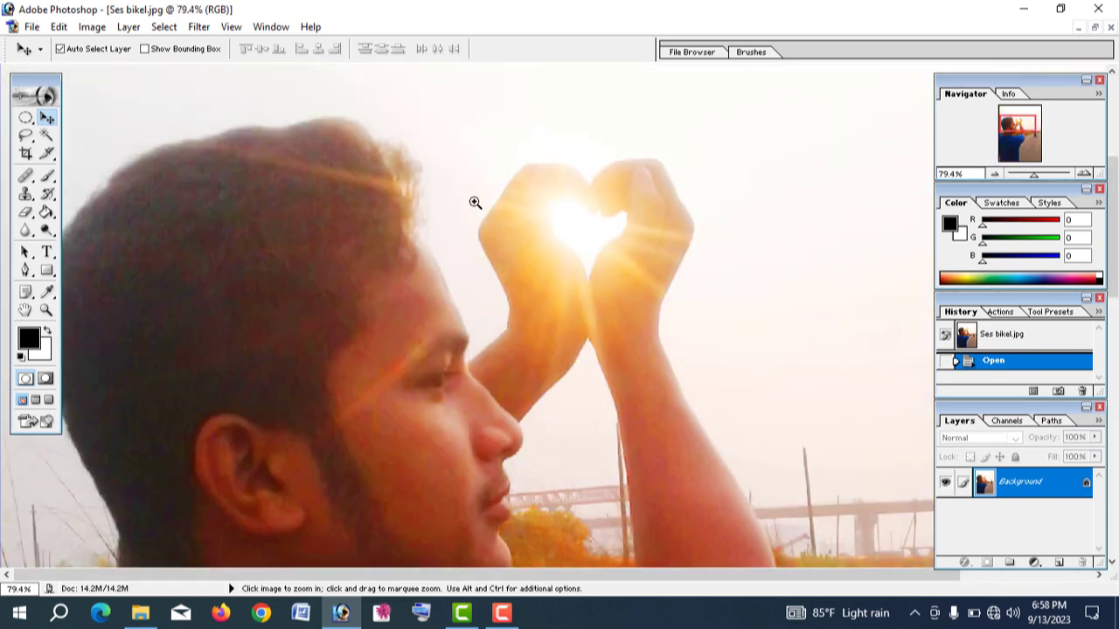
left_click_drag(256, 140, 778, 463)
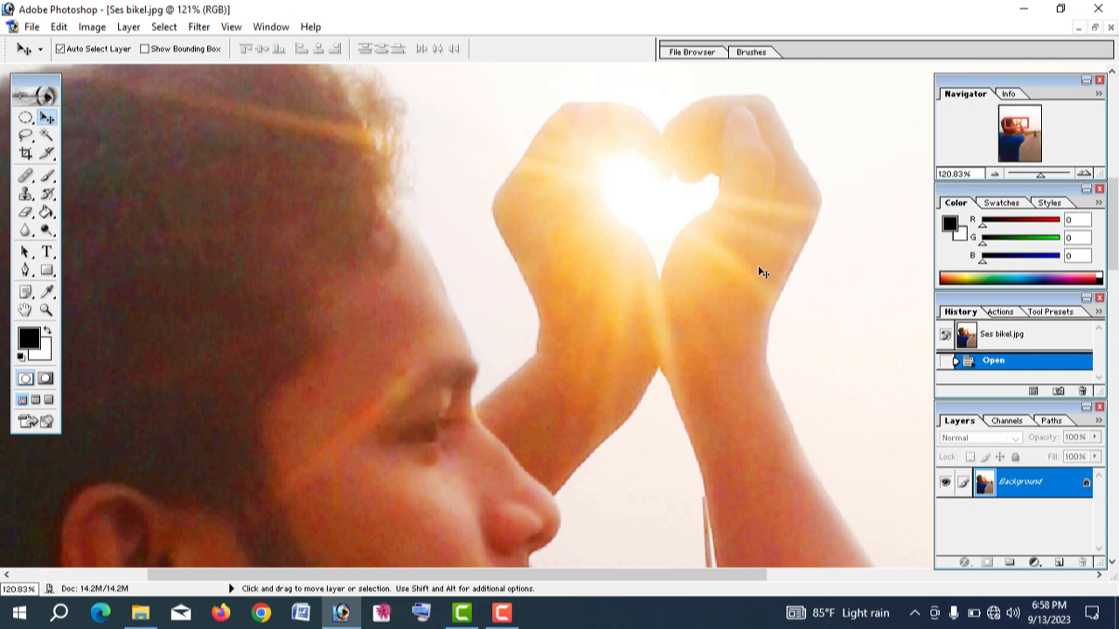
Hide and restore the whole interface, and hide only the palettes while keeping the toolbox and options bar.
key("Tab")
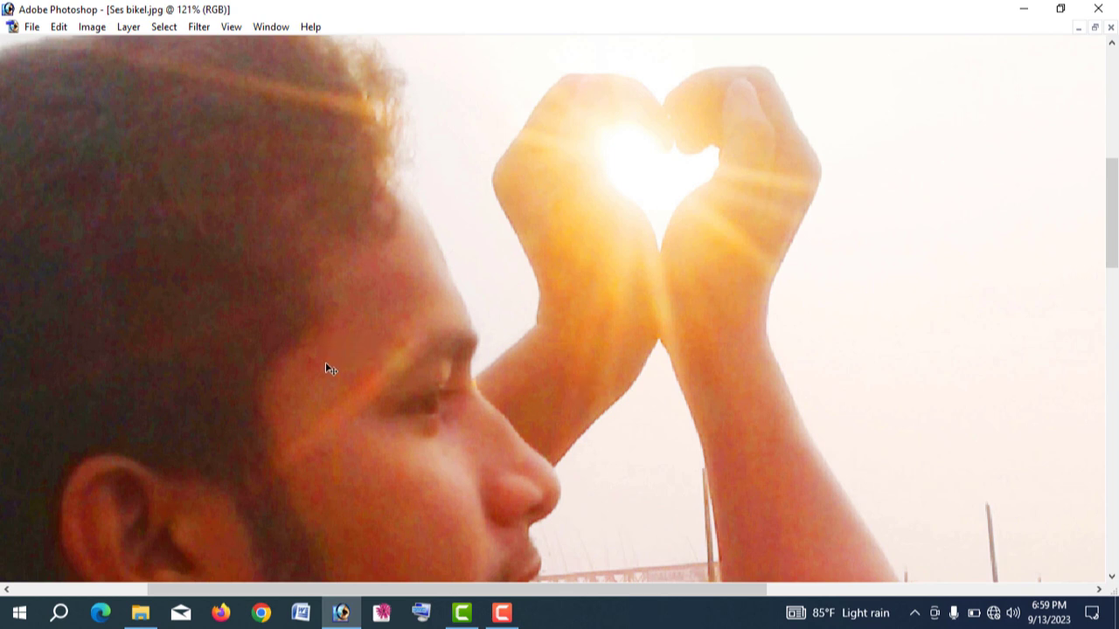
key("Tab")
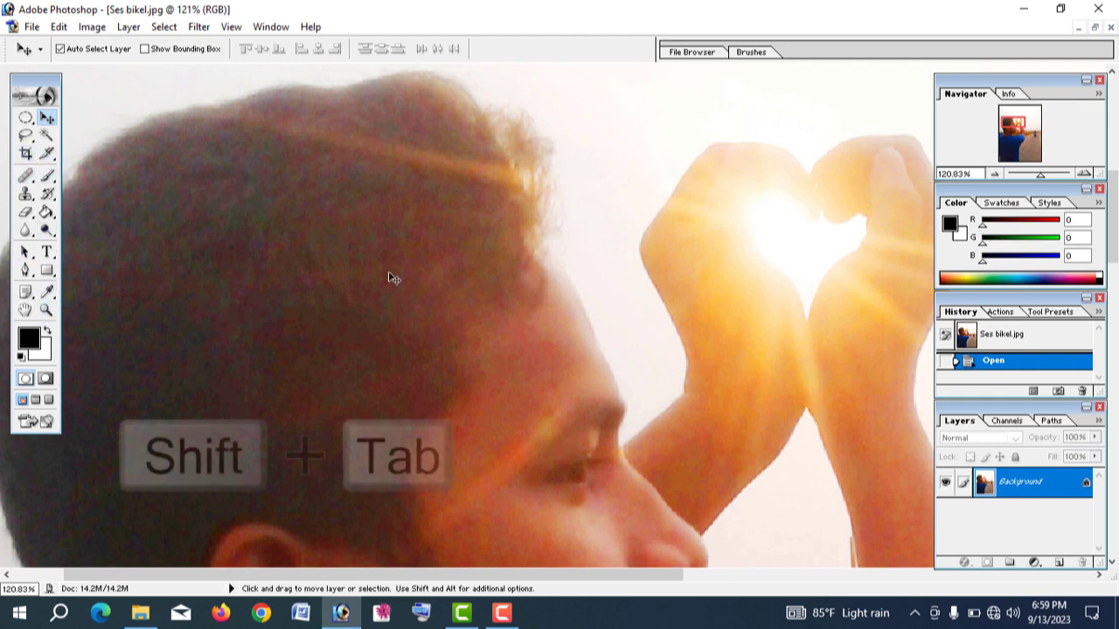
key("shift+Tab")
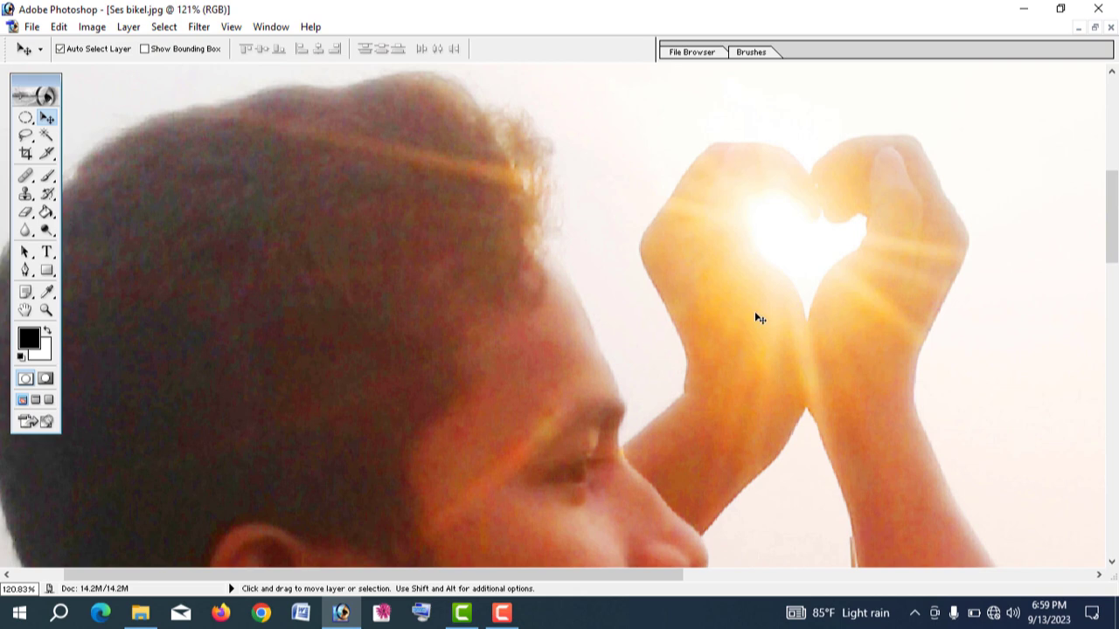
Pan around the magnified photo to view different parts of the face, hands and sky.
left_click_drag(729, 325, 524, 324)
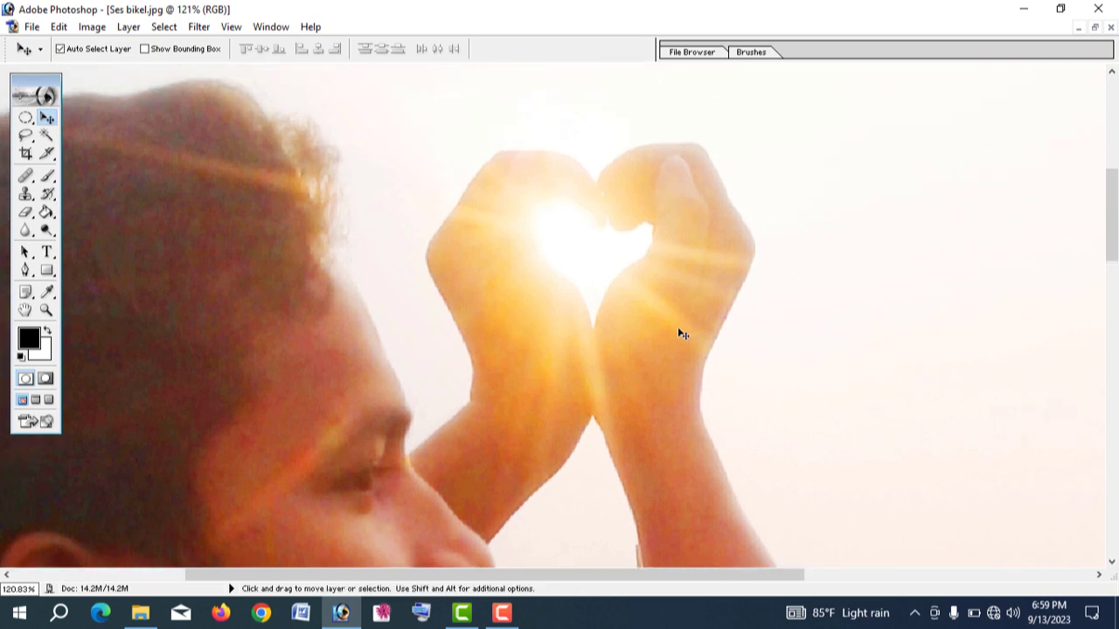
left_click_drag(687, 407, 682, 305)
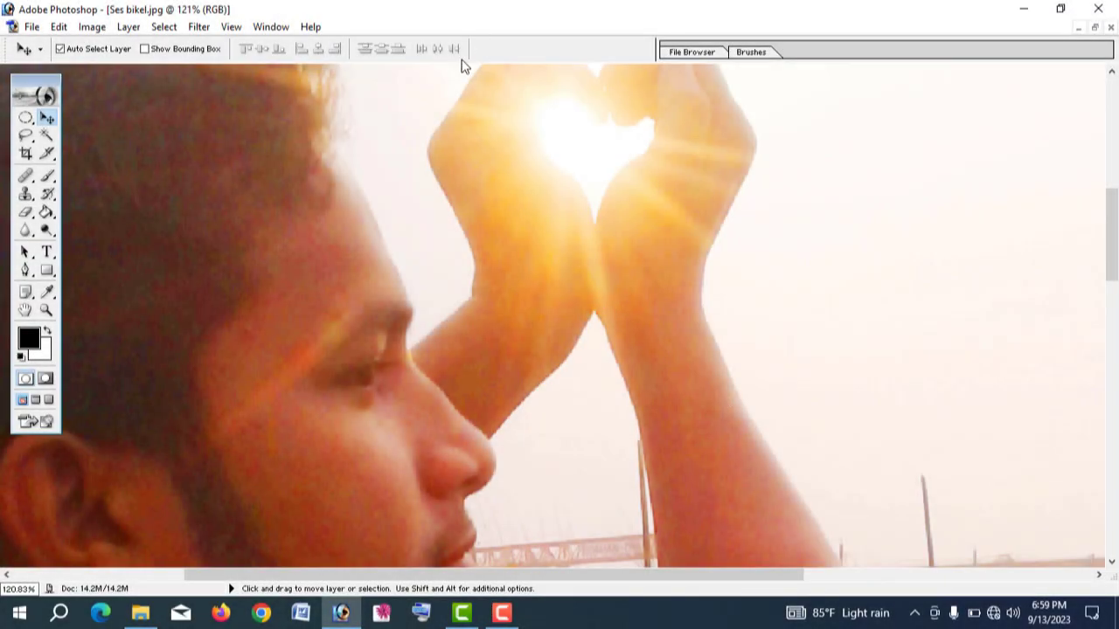
left_click(601, 346)
key("space")
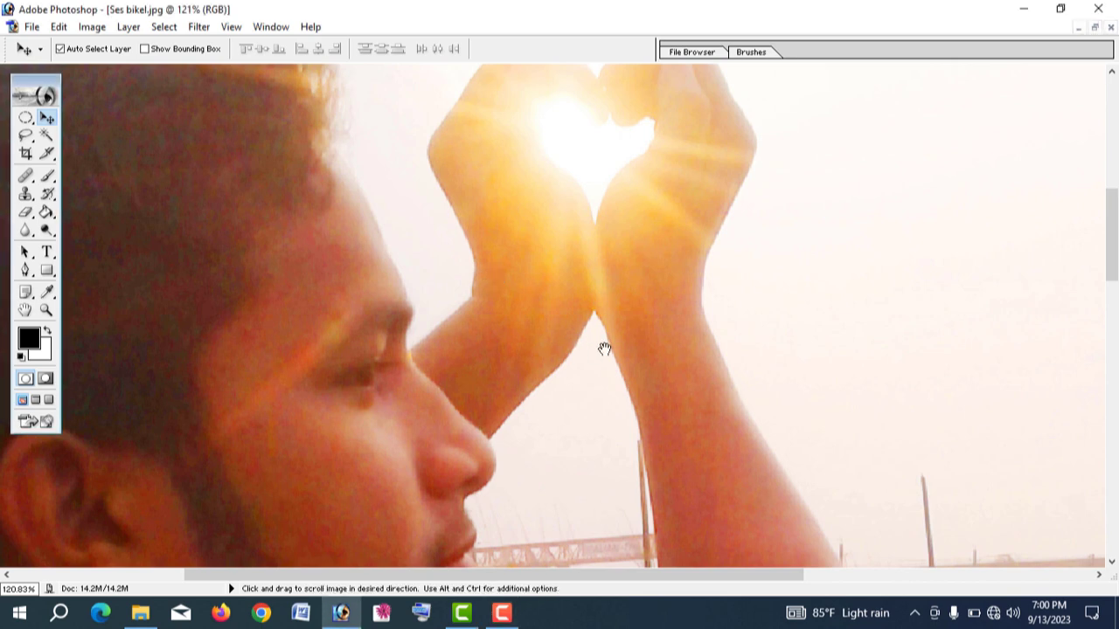
key("space")
left_click_drag(525, 269, 624, 352)
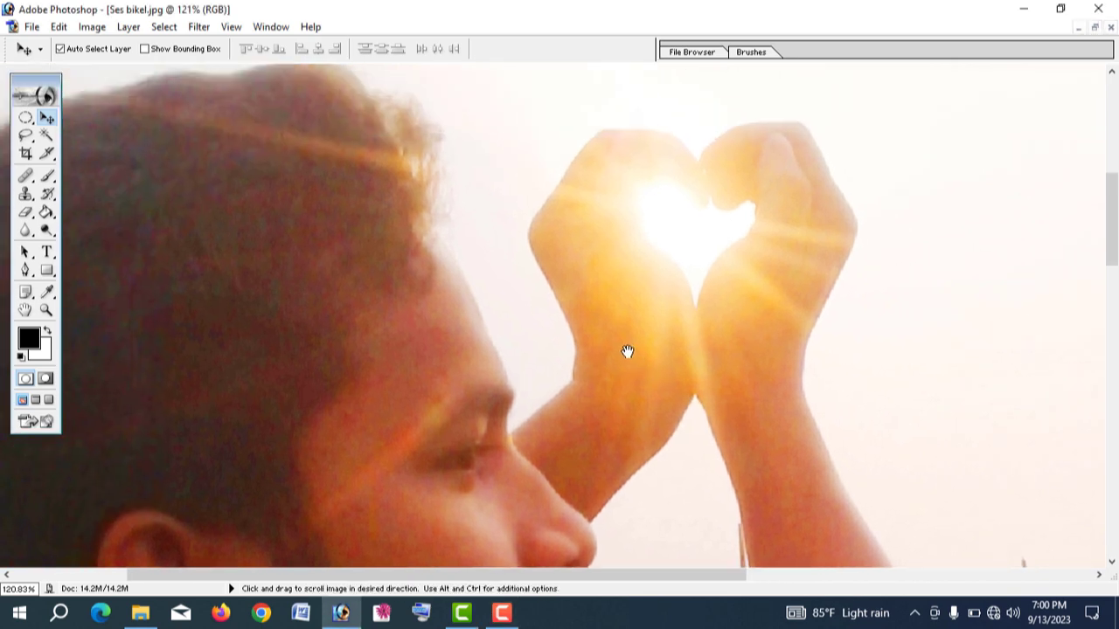
Zoom the photo out to 33.3%, back in to 66.7%, and fit the whole image on screen.
key("ctrl+minus")
key("ctrl+minus")
key("ctrl+minus")
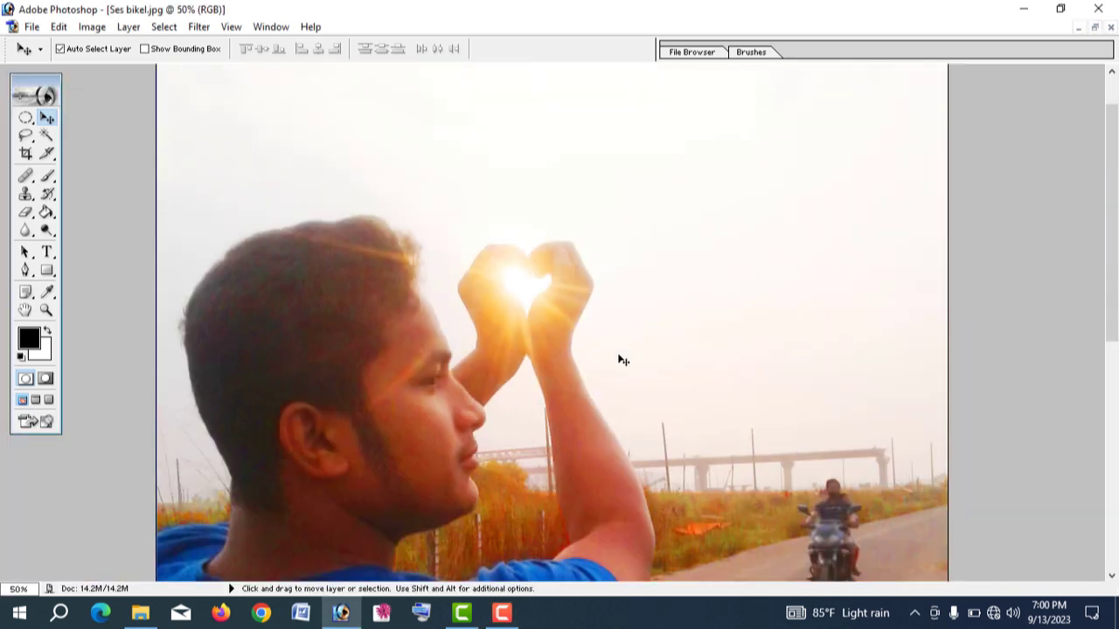
key("ctrl+minus")
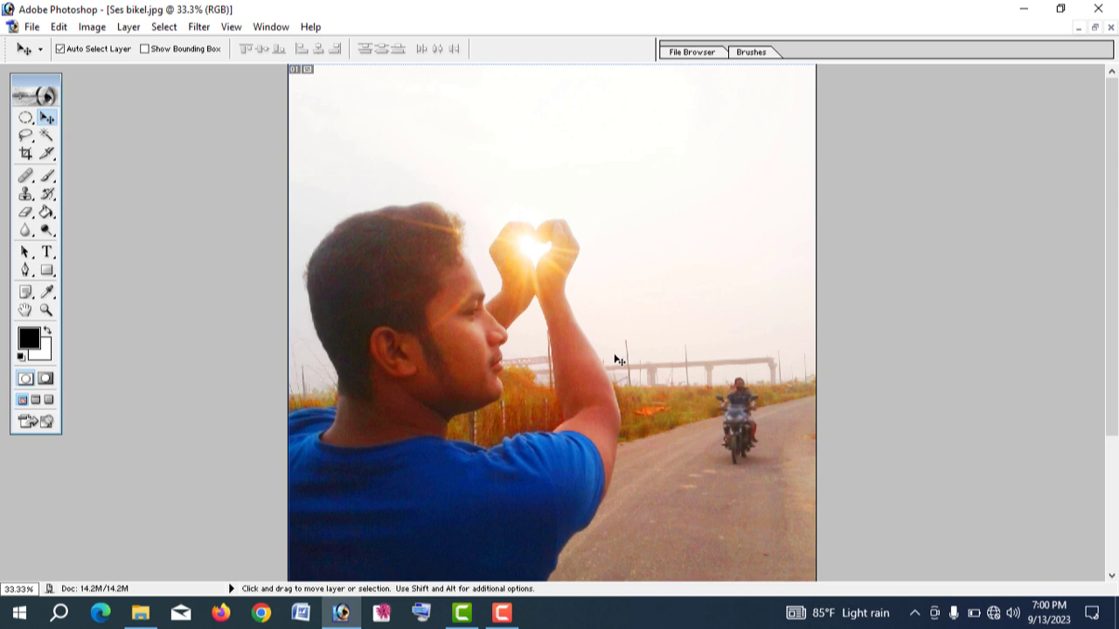
key("ctrl+plus")
key("ctrl+plus")
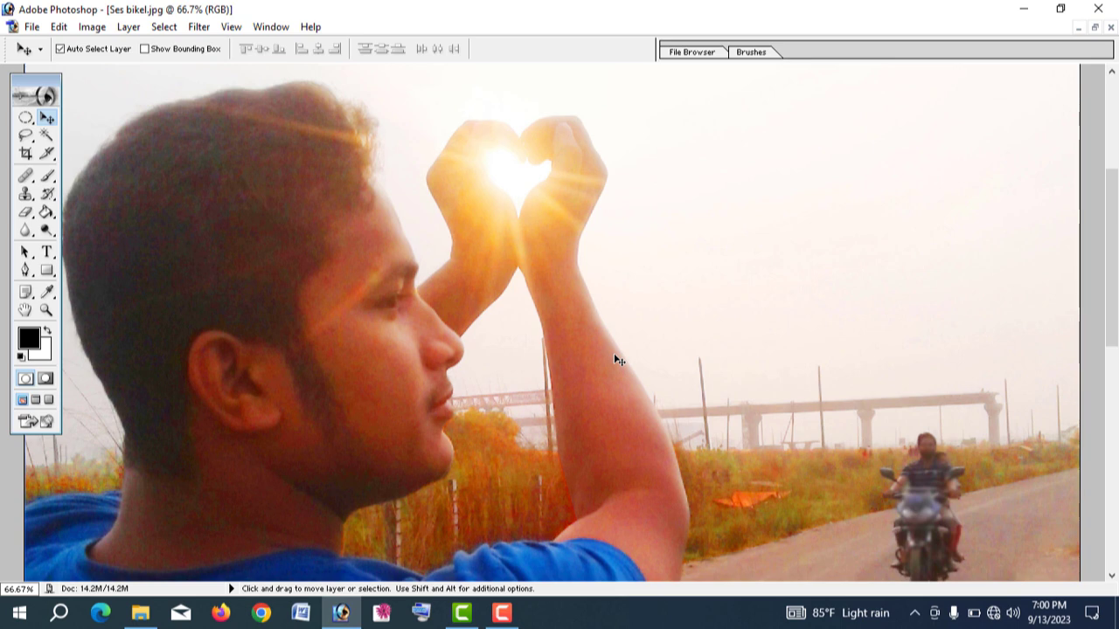
key("ctrl+0")
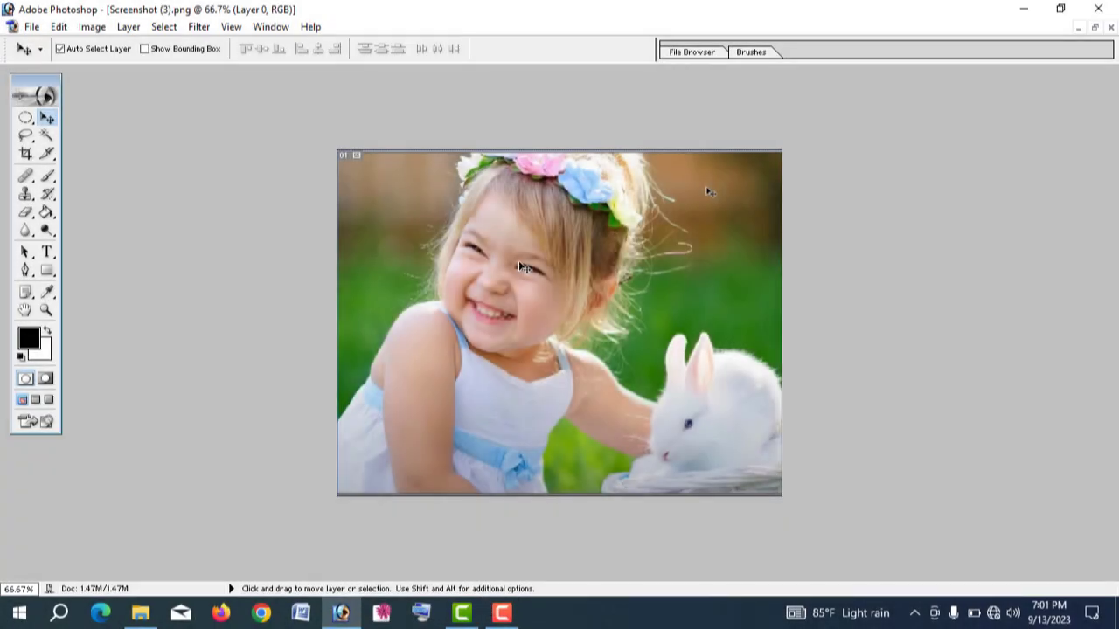
Hide and bring back all the palettes, and desaturate Layer 0 of the girl-and-rabbit photo.
key("Tab")
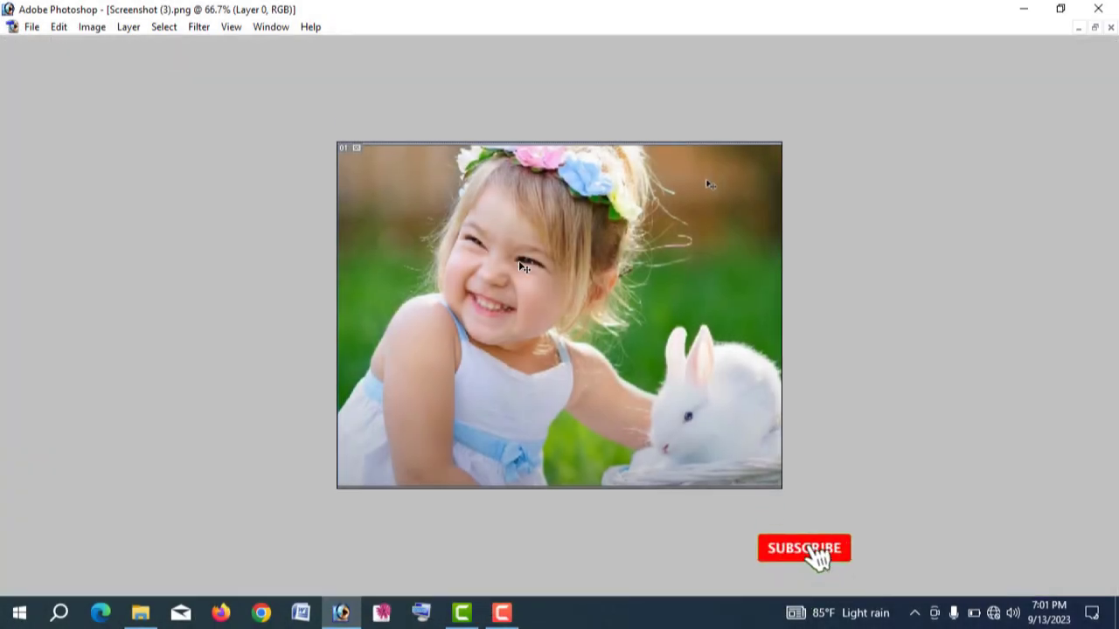
key("Tab")
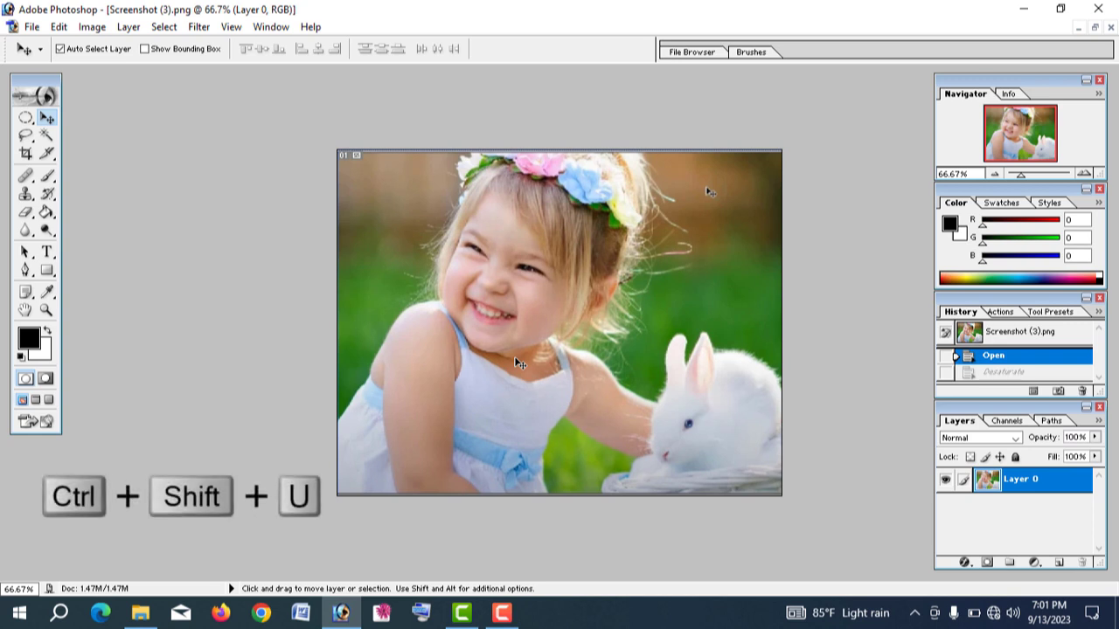
key("ctrl+shift+u")
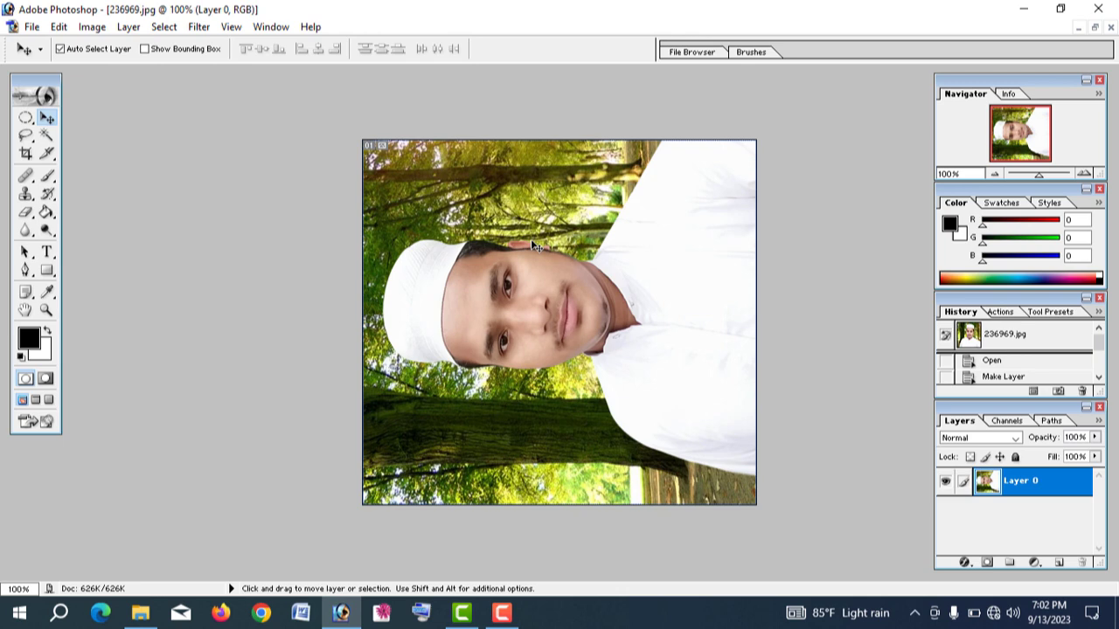
key("ctrl+t")
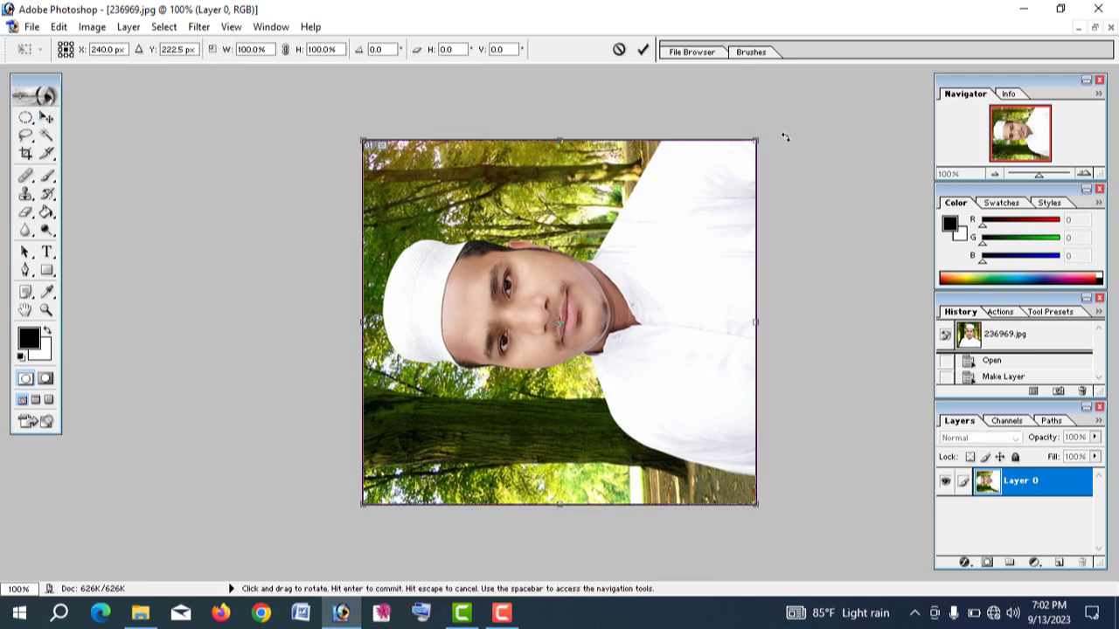
left_click_drag(780, 146, 782, 262)
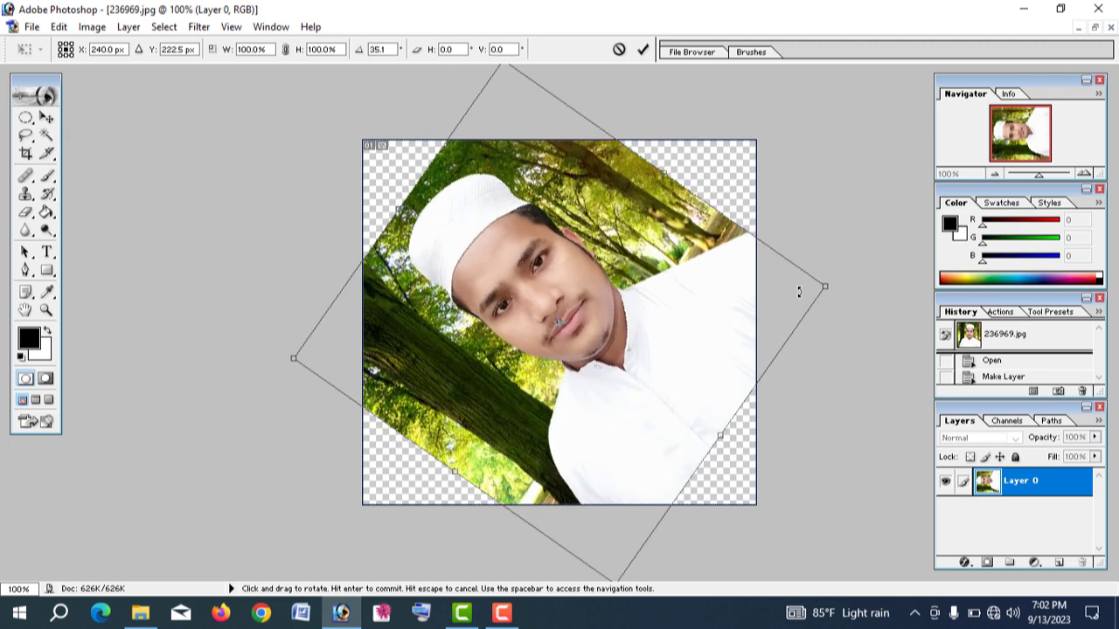
left_click(618, 51)
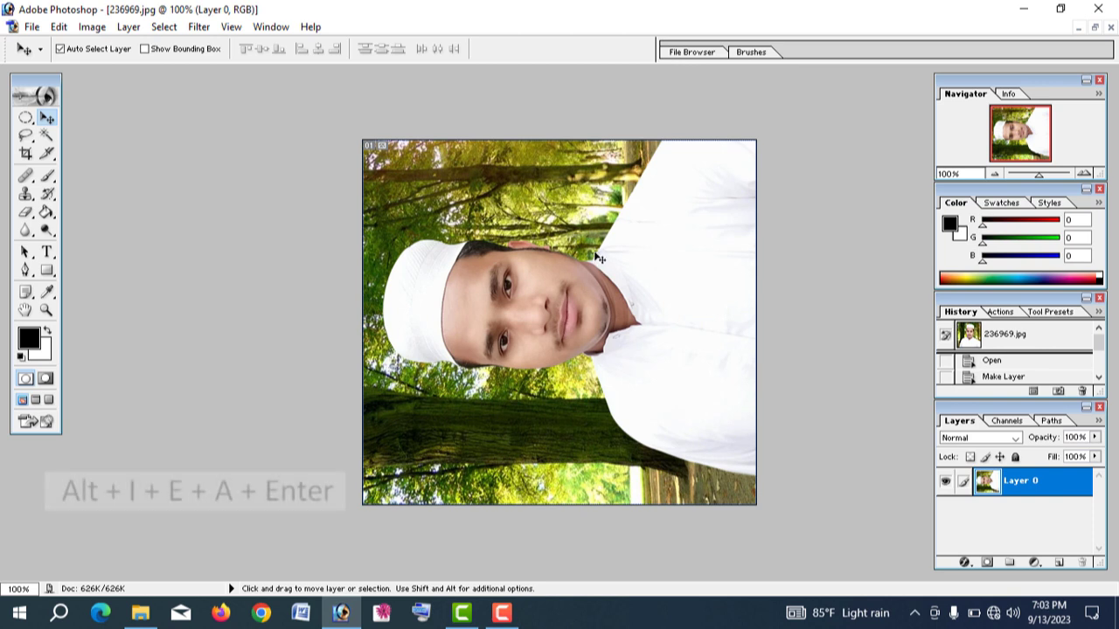
Rotate the whole canvas of the sideways white-cap portrait with the Arbitrary rotation, accepting its preset angle.
key("alt+i")
key("e")
key("a")
key("Return")
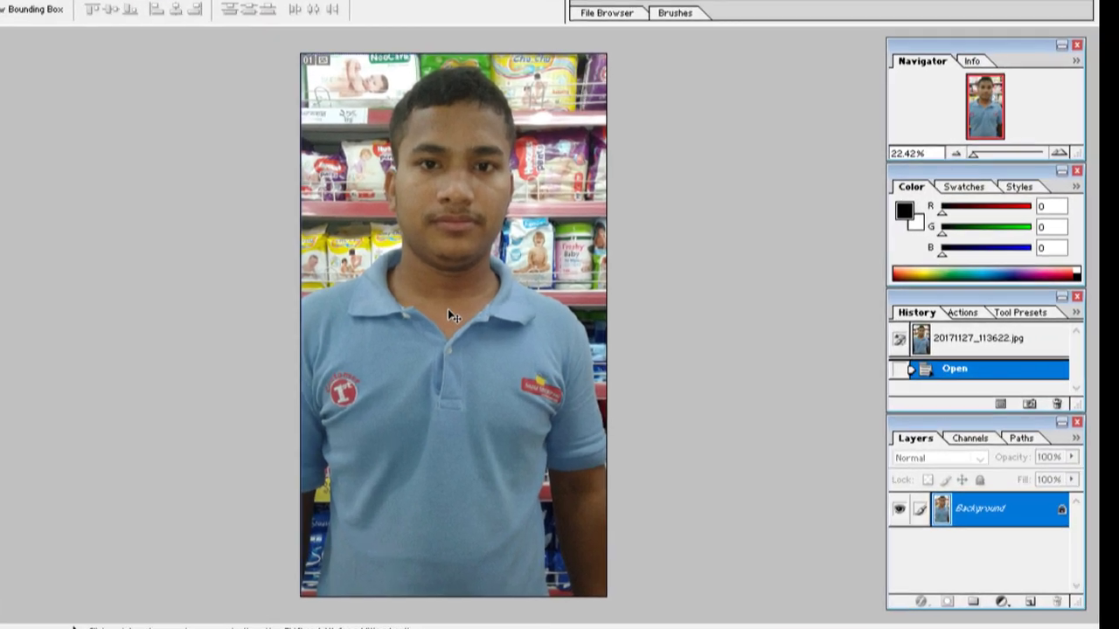
Open Curves for the blue-shirt portrait and add three RGB curve points, including input 78, output 116 and input 178, output 160.
key("ctrl+m")
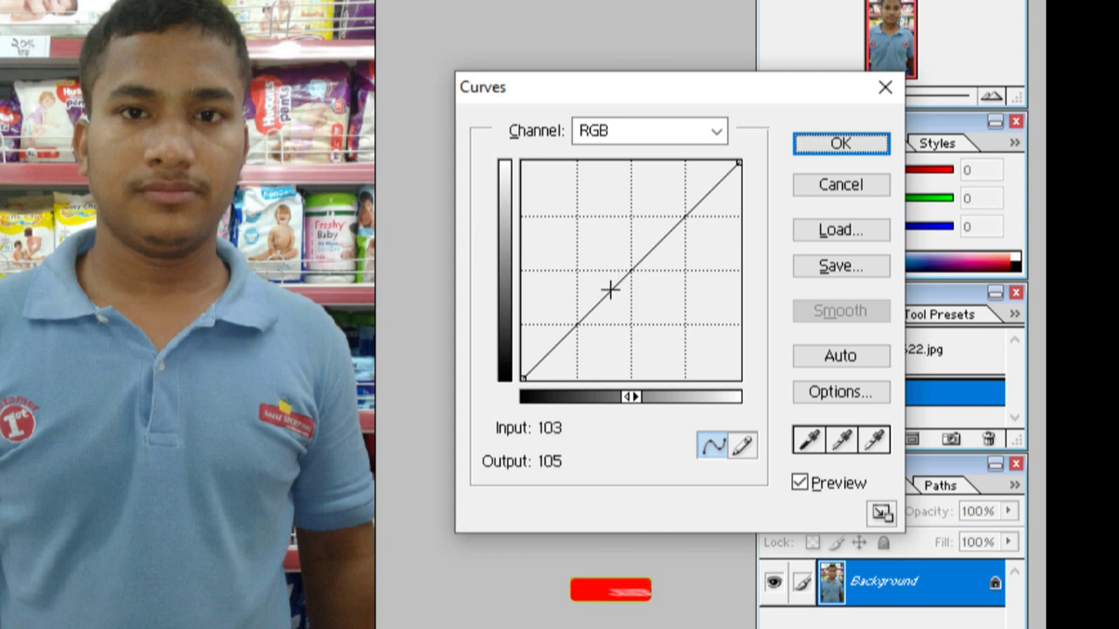
left_click_drag(609, 289, 589, 280)
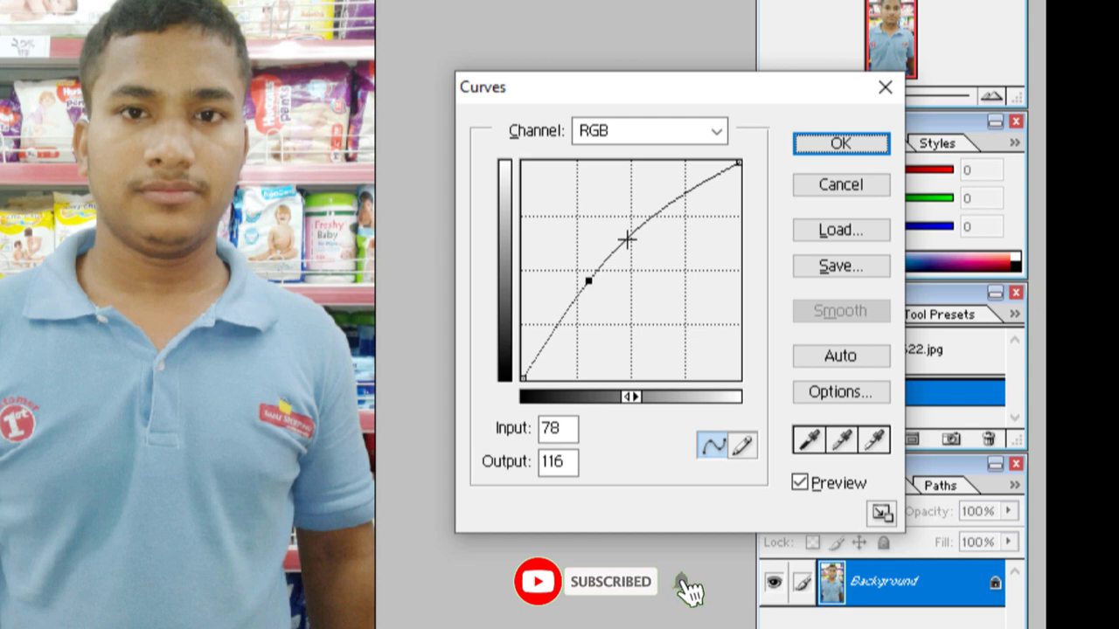
left_click(632, 254)
left_click(674, 242)
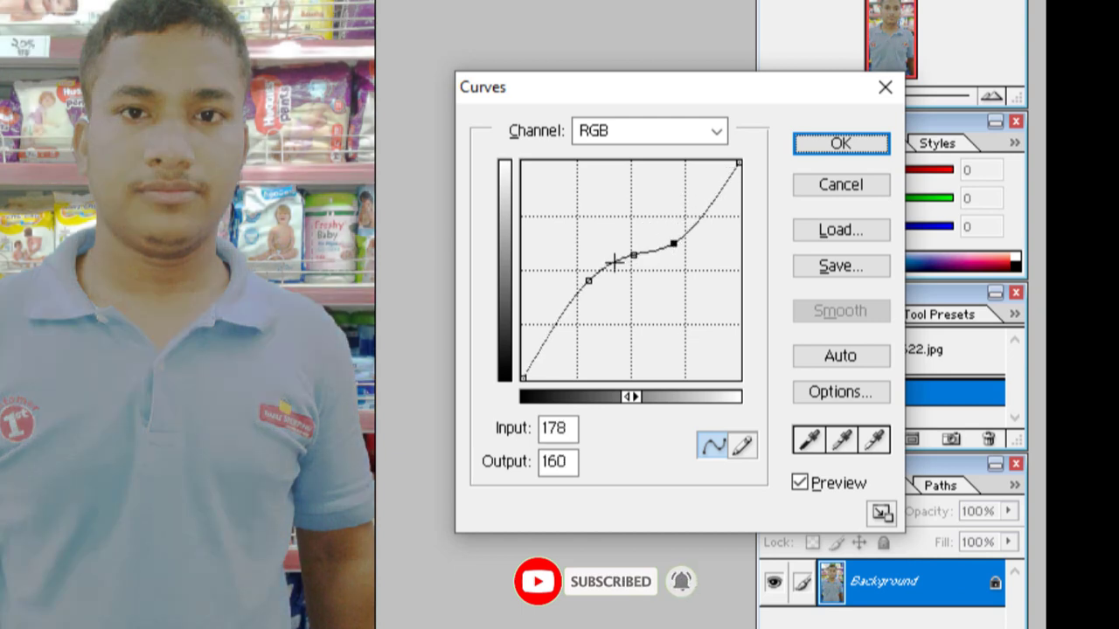
Distort the RGB curve further with points at input 72, output 66 and input 116, output 129, and reset all adjustments within the open Curves dialog.
left_click(559, 312)
left_click_drag(558, 312, 583, 322)
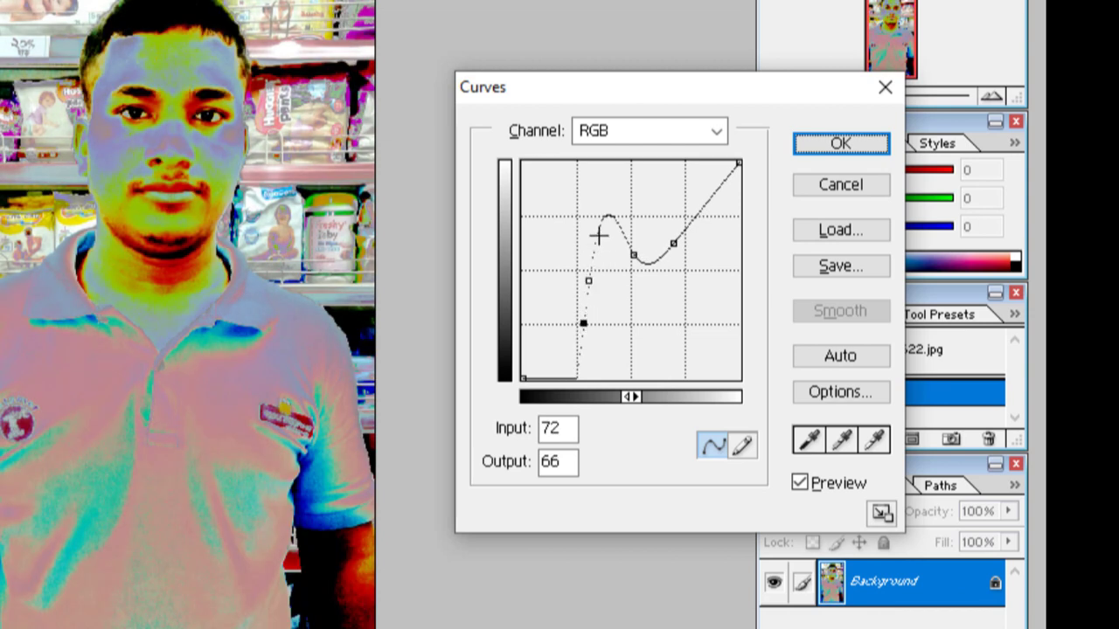
left_click_drag(673, 243, 688, 226)
left_click_drag(599, 229, 620, 267)
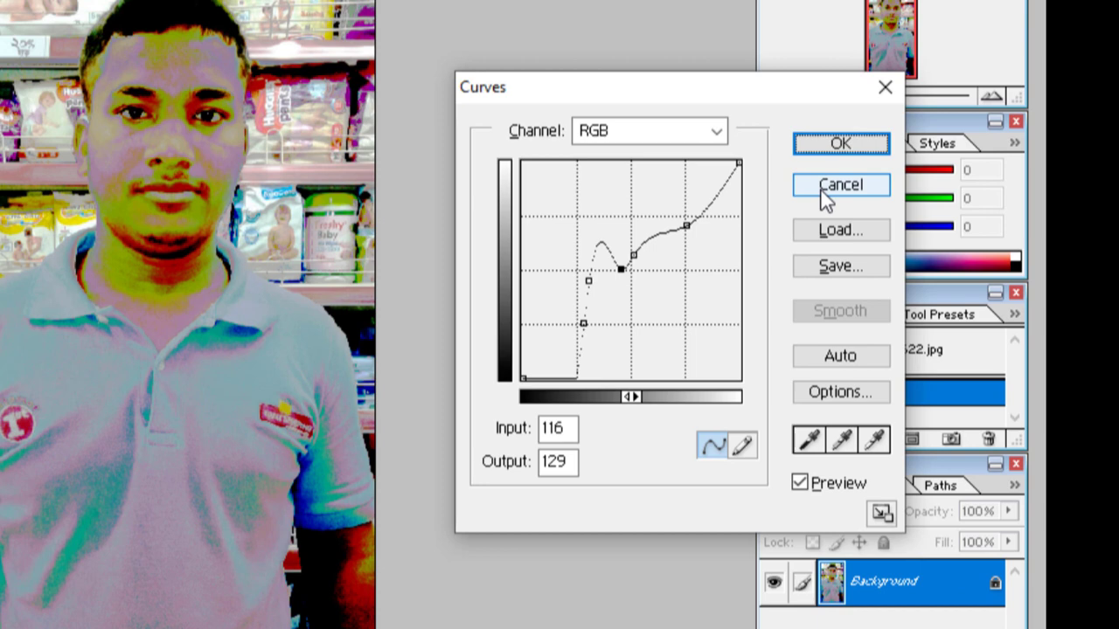
key("alt")
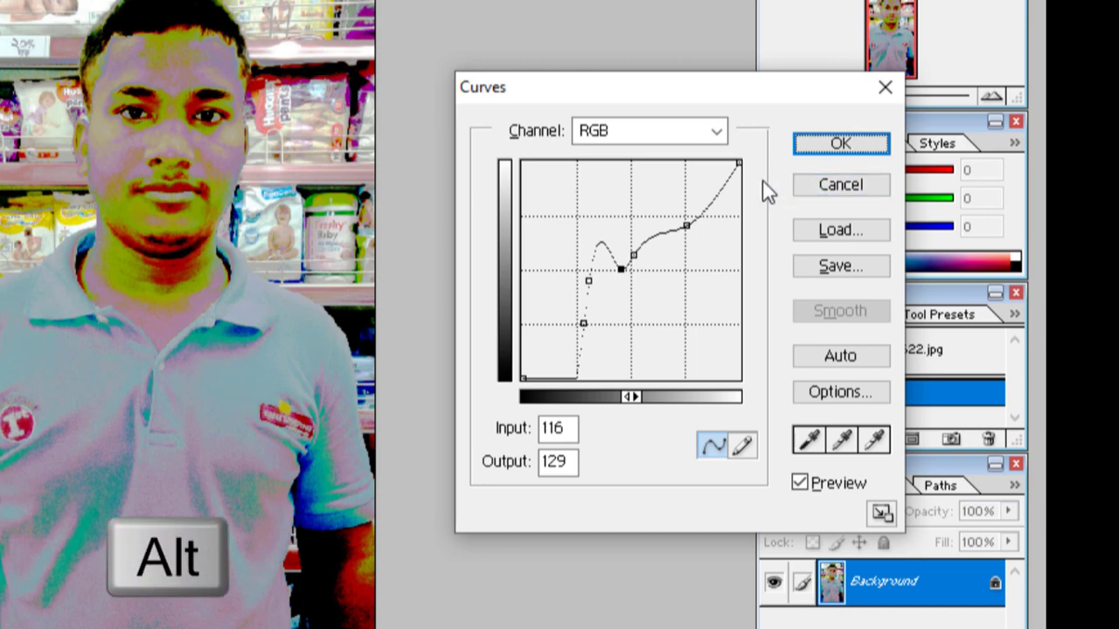
left_click(837, 185, "alt")
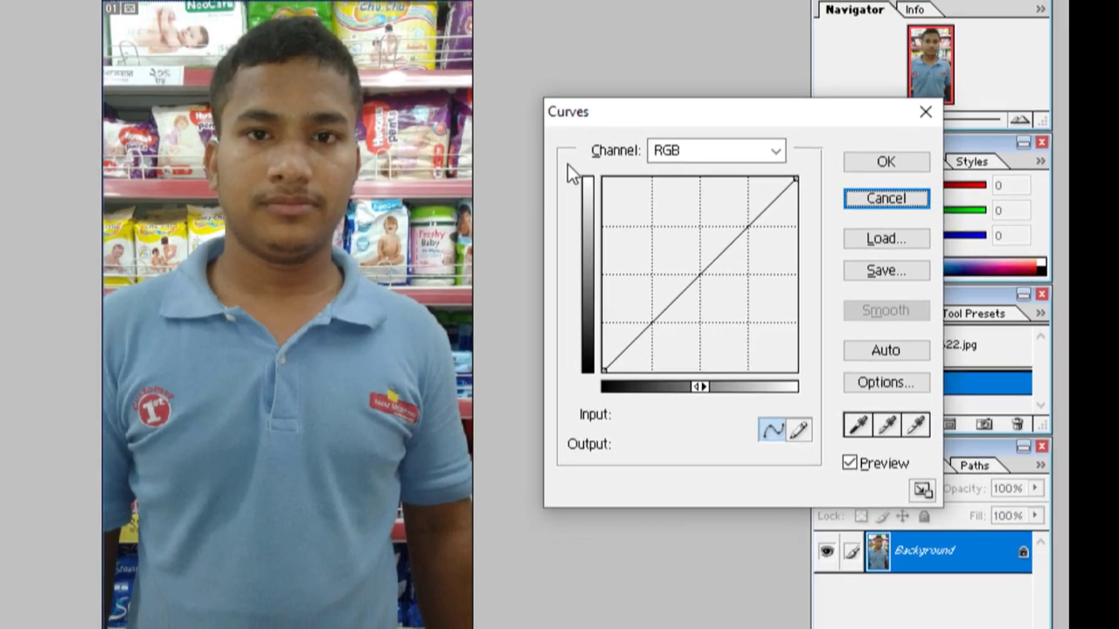